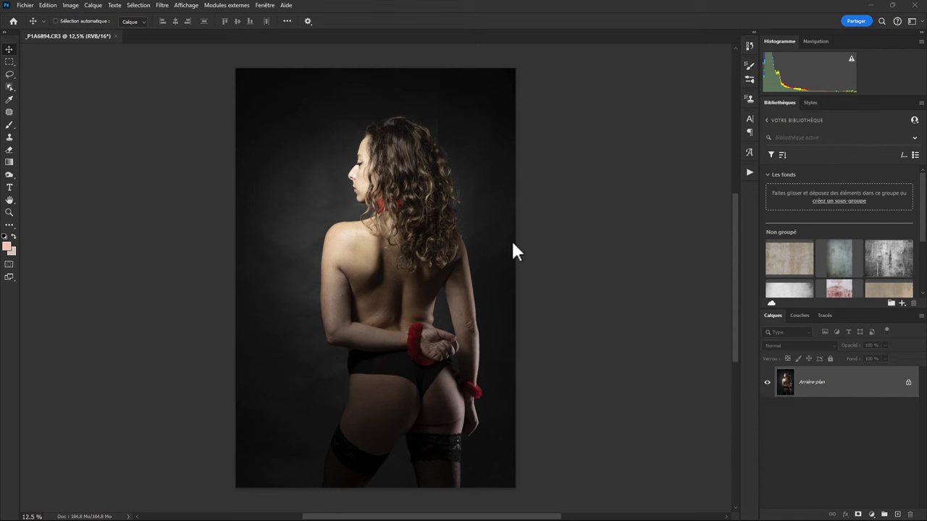
# Browse the Actions list, then close it
pyautogui.click(750, 173)
pyautogui.click(750, 174)
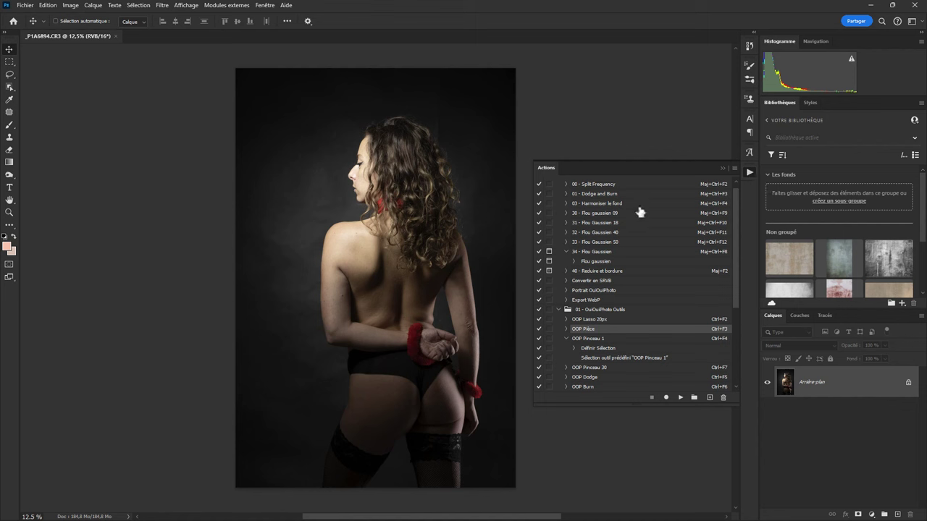
pyautogui.scroll(-1, 735, 267)
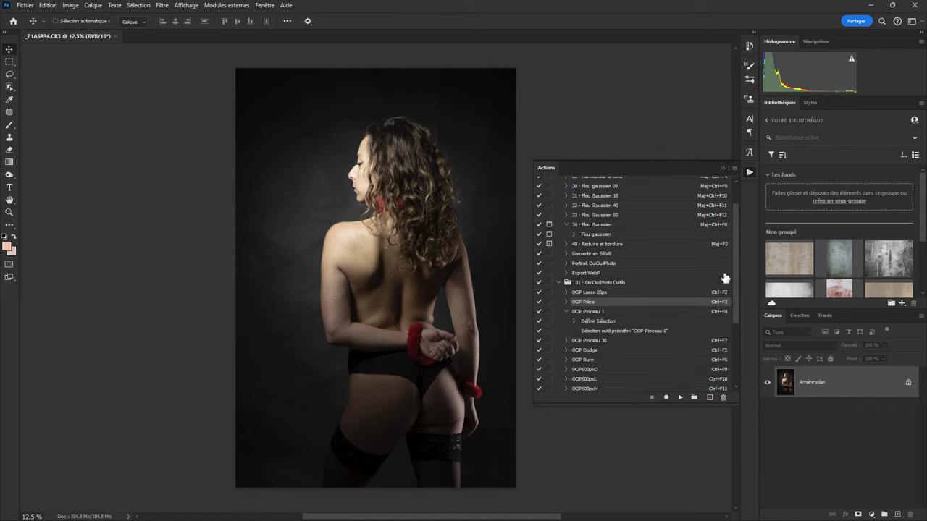
pyautogui.click(722, 169)
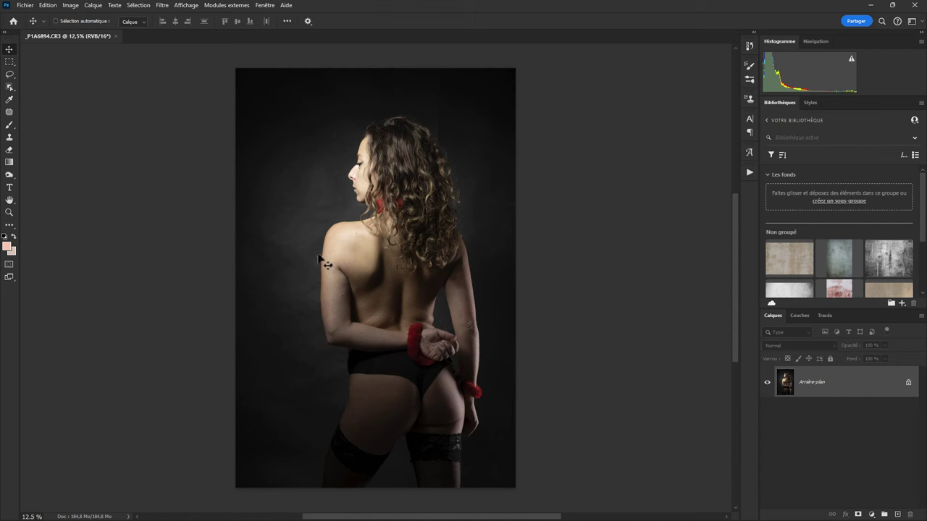
# Add 500 px of relative canvas width, anchored left-middle so the strip appears on the right
pyautogui.click(70, 5)
pyautogui.click(94, 89)
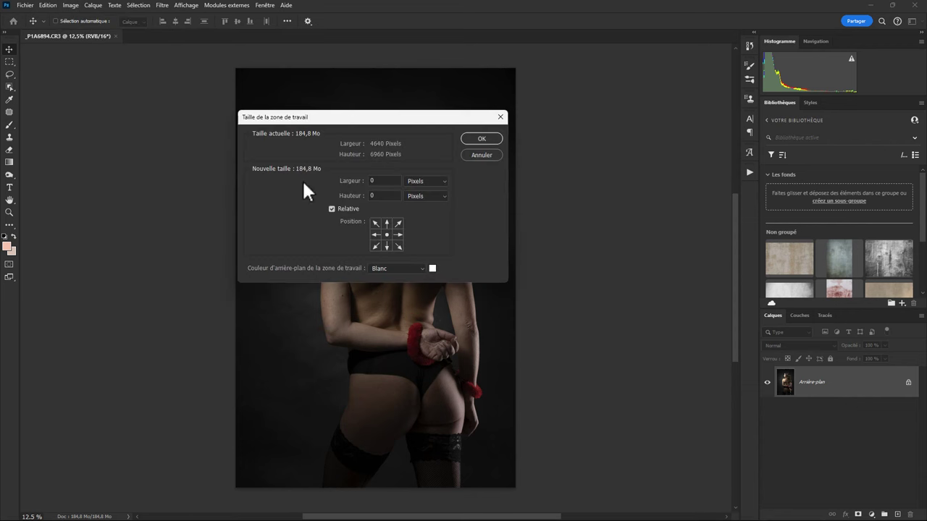
pyautogui.click(379, 181)
pyautogui.press('BackSpace')
pyautogui.write('500')
pyautogui.click(376, 235)
pyautogui.click(480, 138)
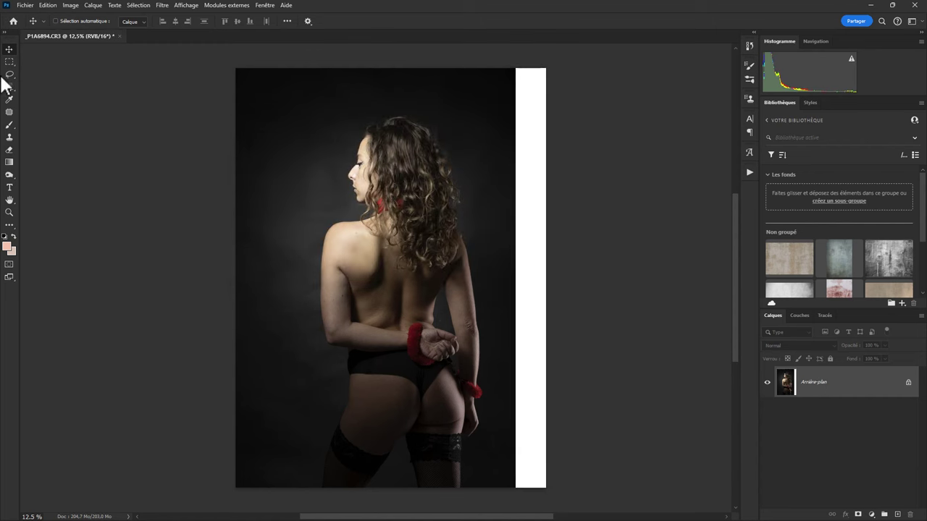
pyautogui.click(9, 61)
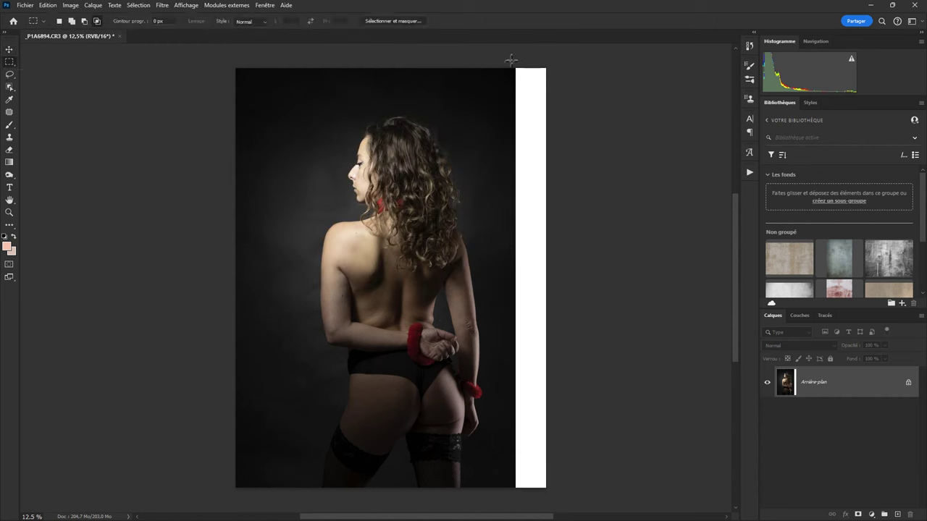
# Select the right-hand white strip, fill it with Contenu pris en compte, and deselect
pyautogui.moveTo(511, 63); pyautogui.dragTo(582, 501)
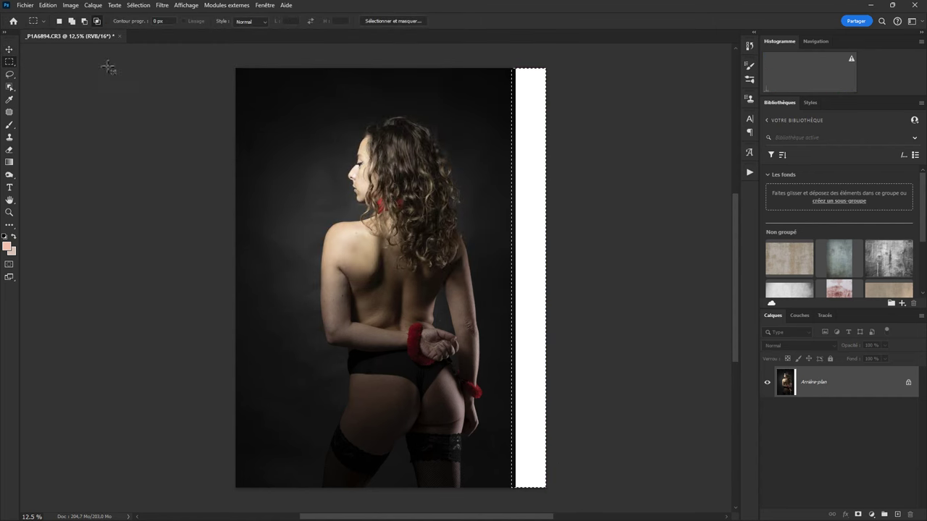
pyautogui.click(48, 5)
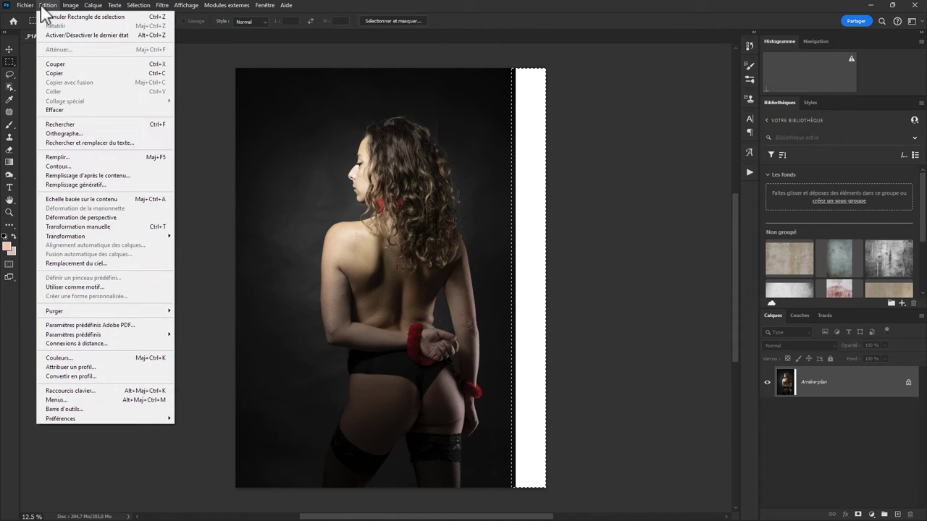
pyautogui.click(73, 157)
pyautogui.click(833, 305)
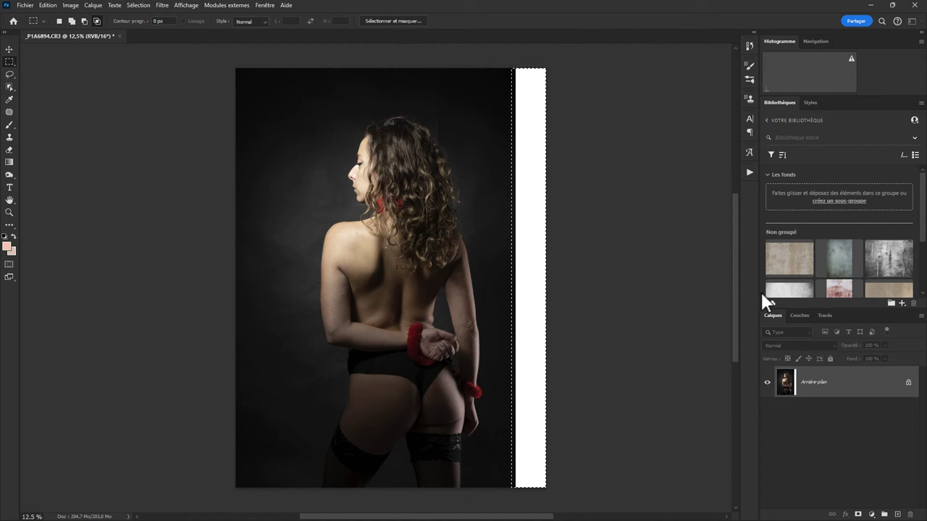
pyautogui.hotkey('ctrl', 'd')
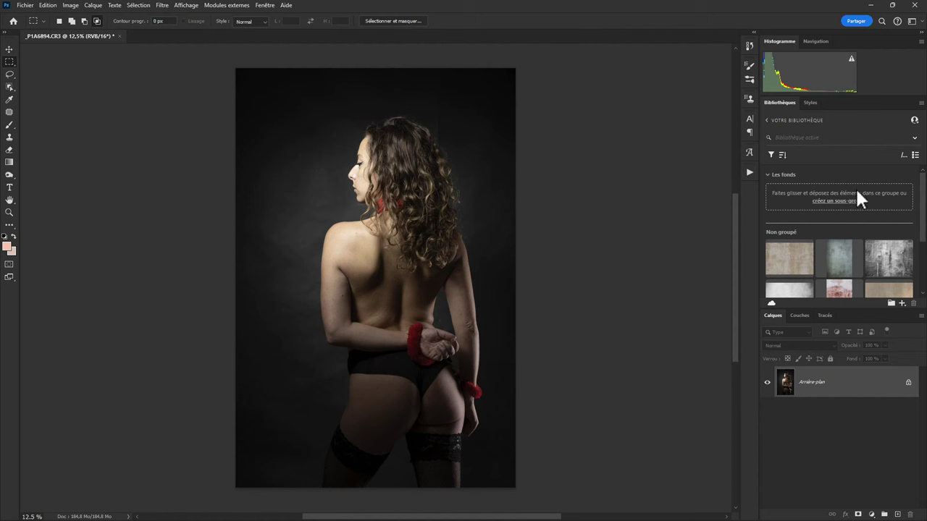
# Show the Actions panel and expand, then collapse, OOP500pxD's recorded steps
pyautogui.click(748, 172)
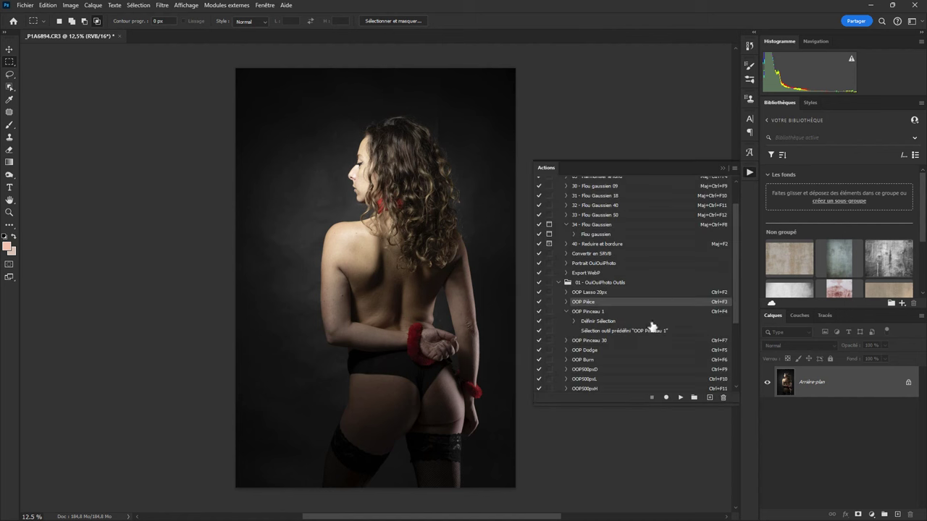
pyautogui.scroll(-3, 735, 327)
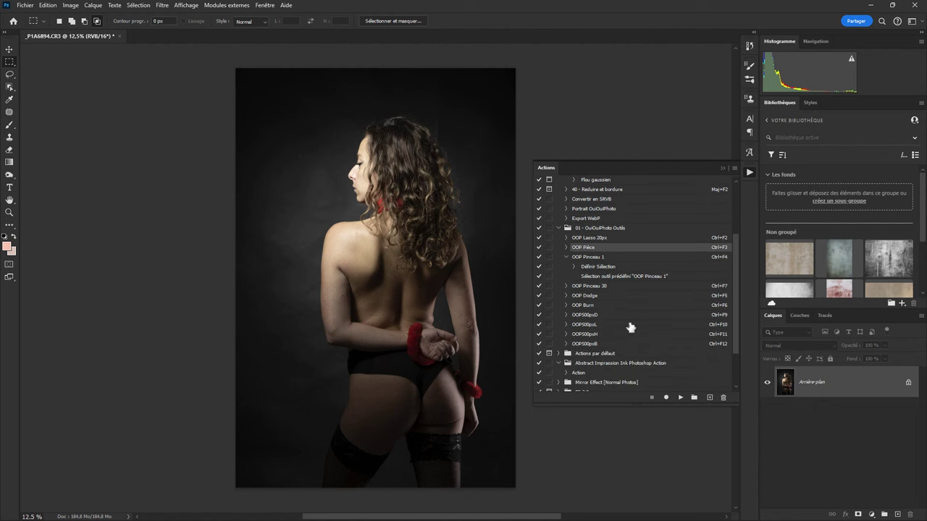
pyautogui.click(566, 315)
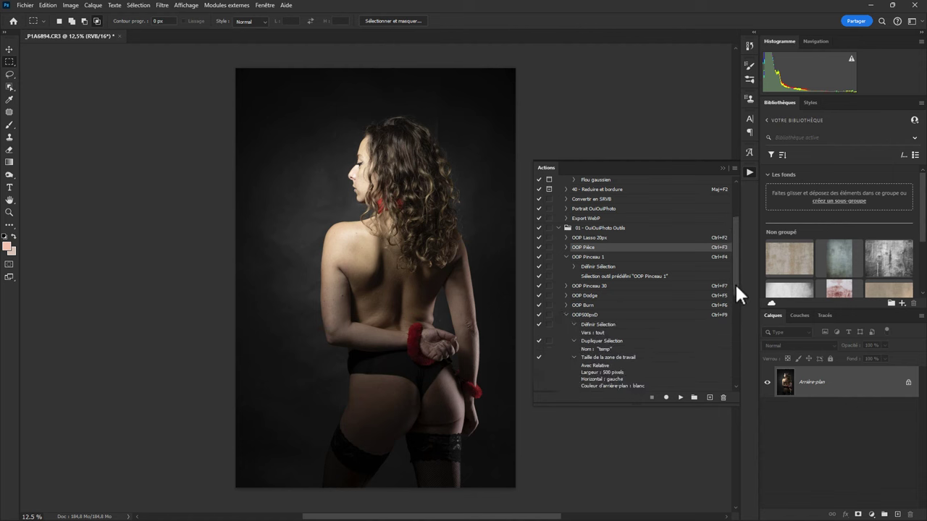
pyautogui.moveTo(734, 283)
pyautogui.mouseDown()
pyautogui.moveTo(732, 334)
pyautogui.moveTo(733, 319)
pyautogui.mouseUp()
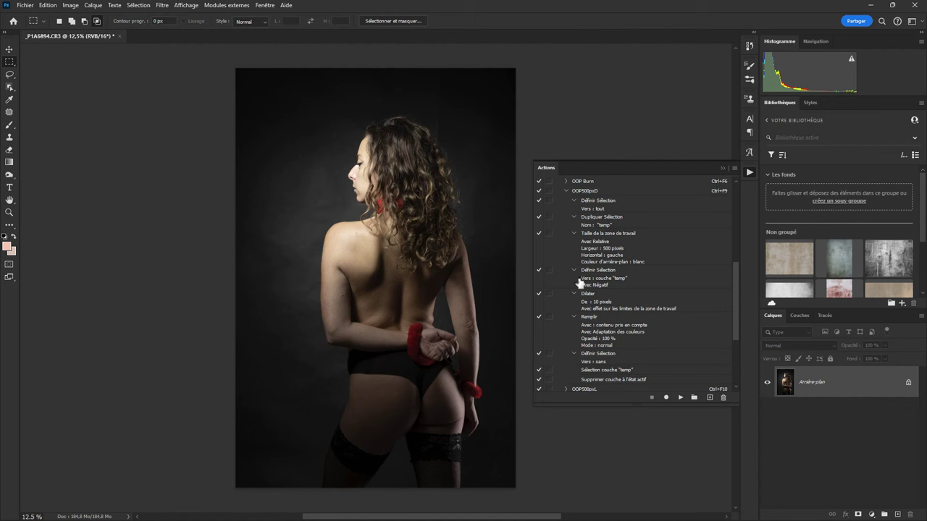
pyautogui.click(566, 192)
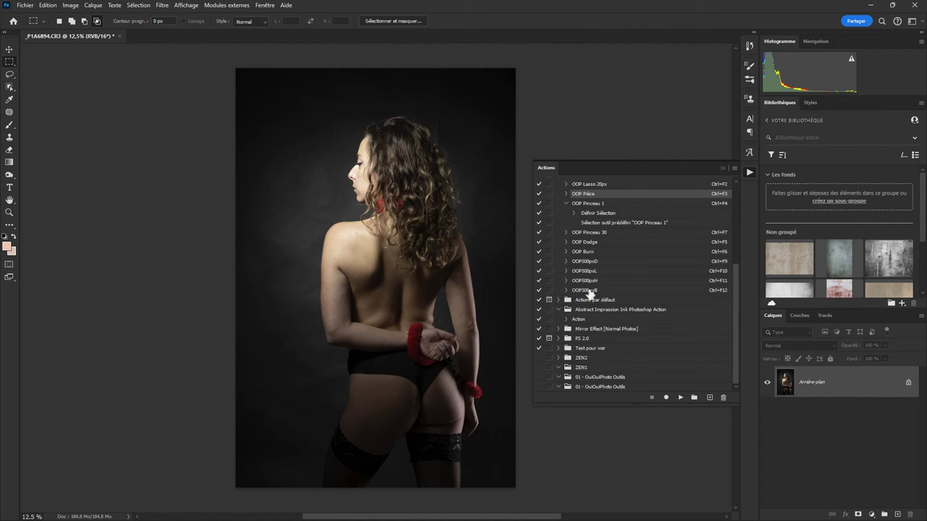
# Close Actions and run Bord droite, Bord Gauche and Bord Haut to extend the backdrop
pyautogui.click(725, 166)
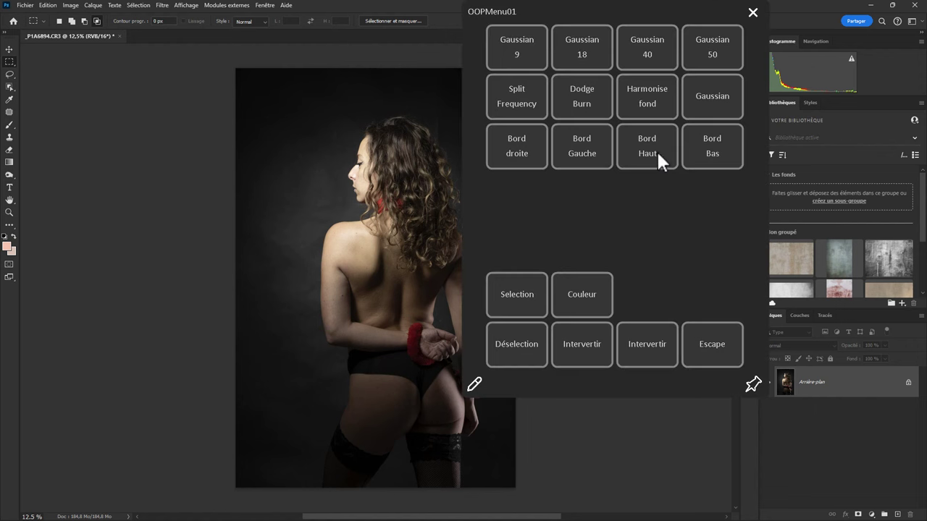
pyautogui.click(519, 147)
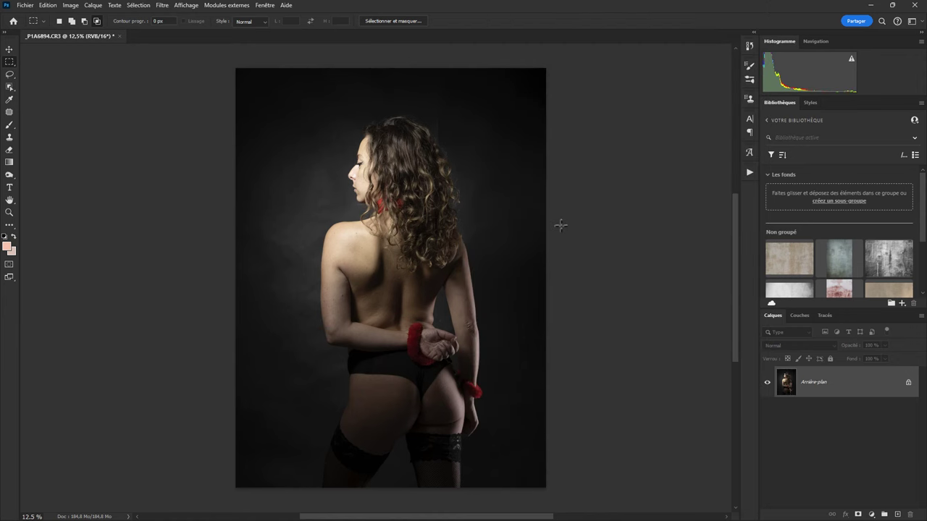
pyautogui.click(535, 167)
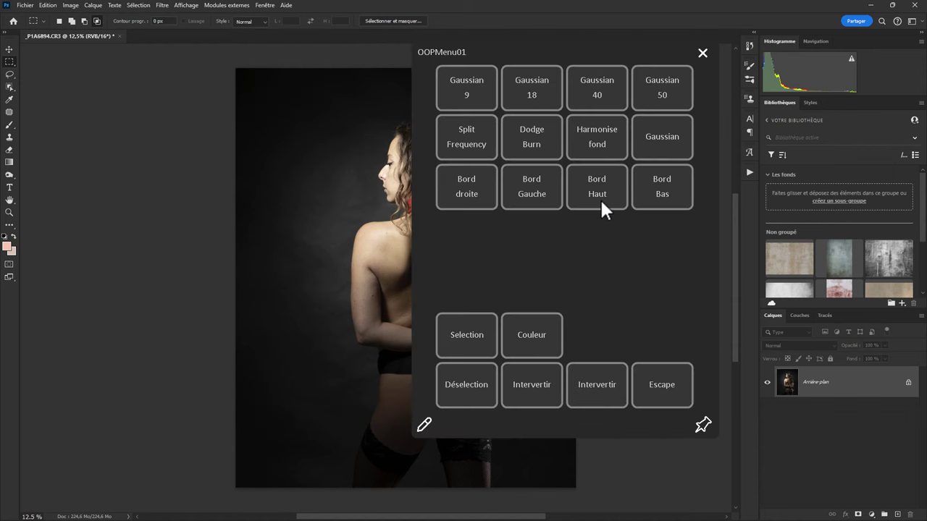
pyautogui.click(601, 203)
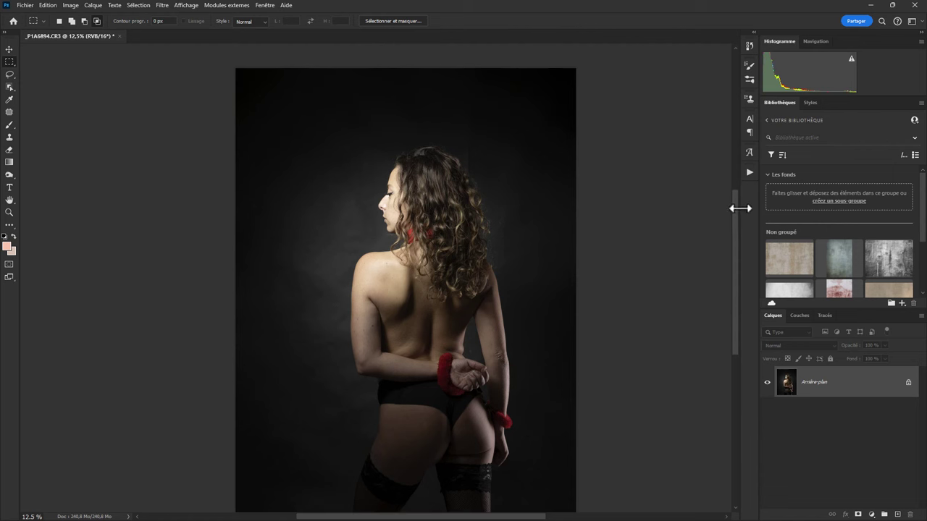
# Bring up the OOPMenu01 button panel and close it again
pyautogui.moveTo(734, 202); pyautogui.dragTo(736, 220)
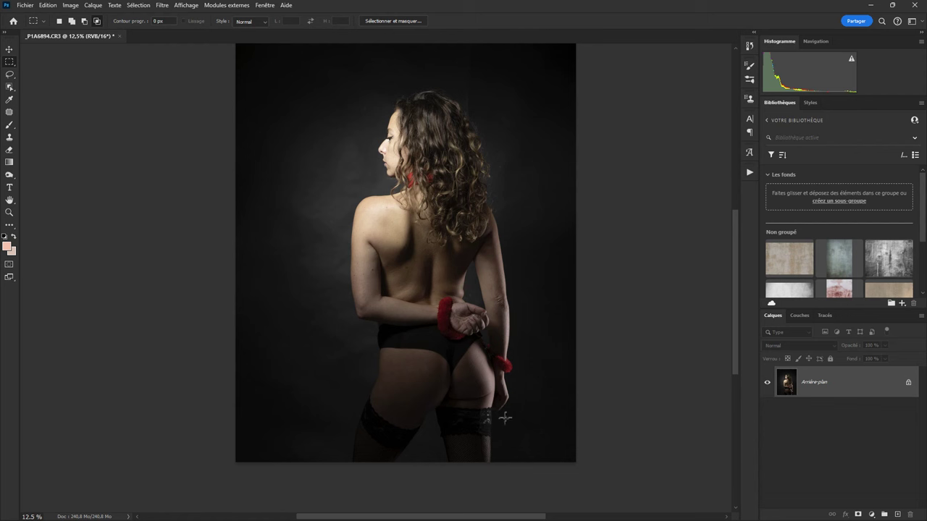
pyautogui.moveTo(734, 305)
pyautogui.mouseDown()
pyautogui.moveTo(727, 244)
pyautogui.moveTo(731, 300)
pyautogui.mouseUp()
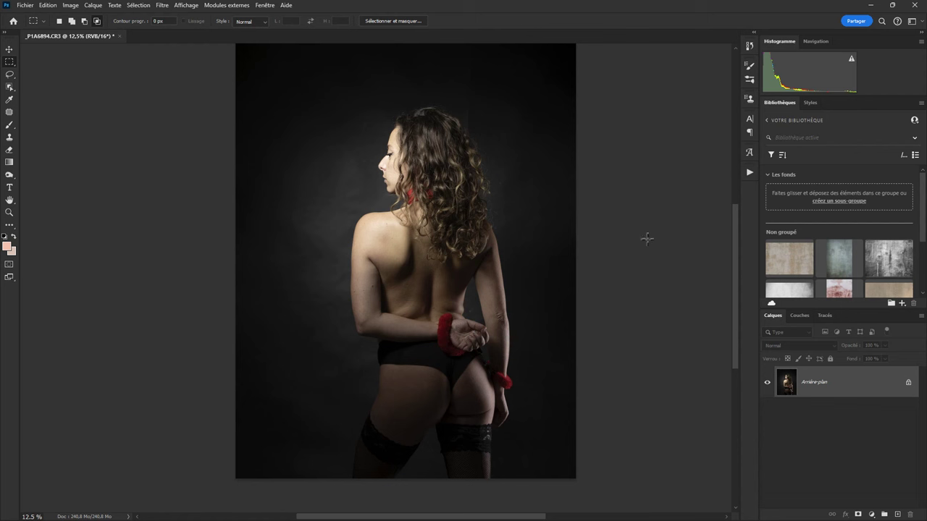
pyautogui.middleClick(605, 268)
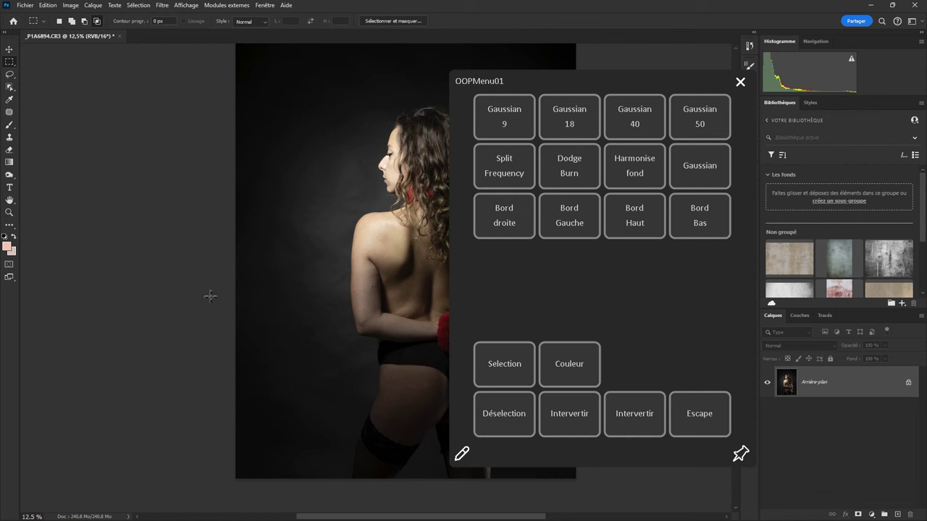
pyautogui.click(737, 84)
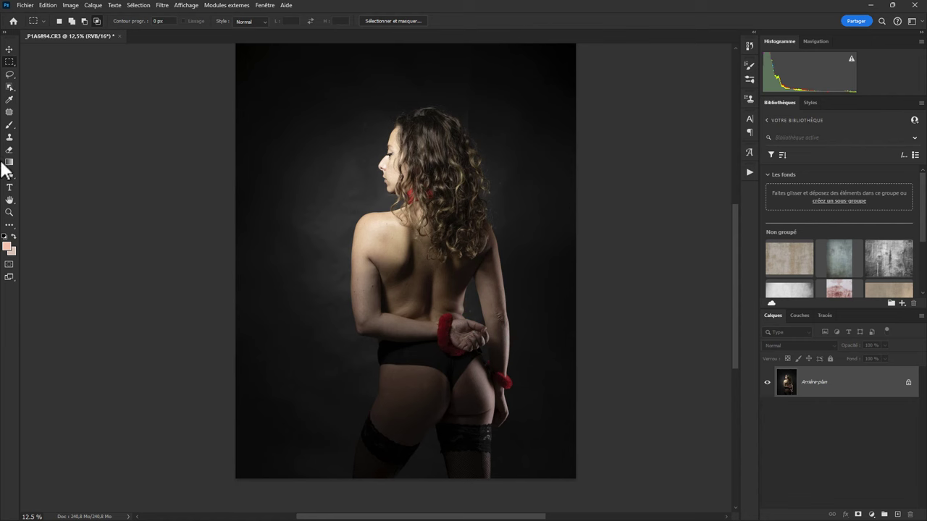
# Browse the Outils keyboard shortcuts and cancel, then select the Brush tool and its presets
pyautogui.click(48, 5)
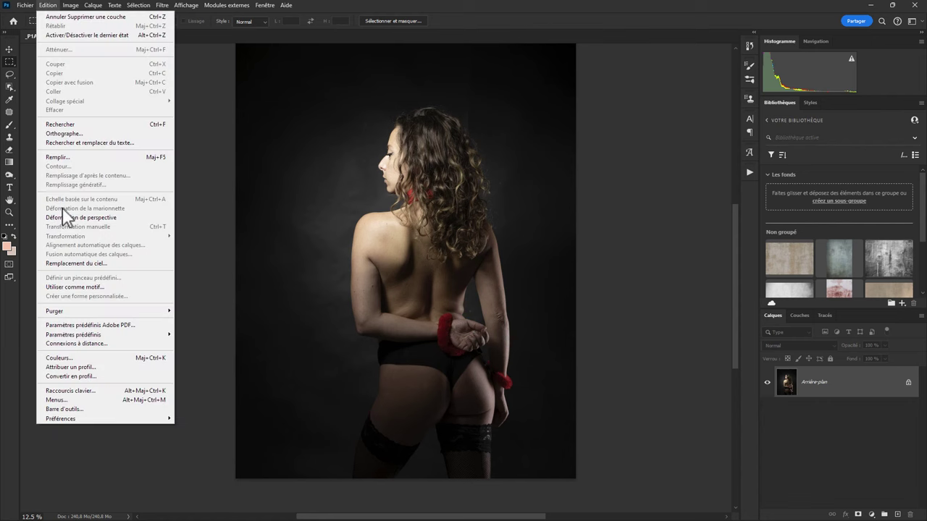
pyautogui.click(79, 391)
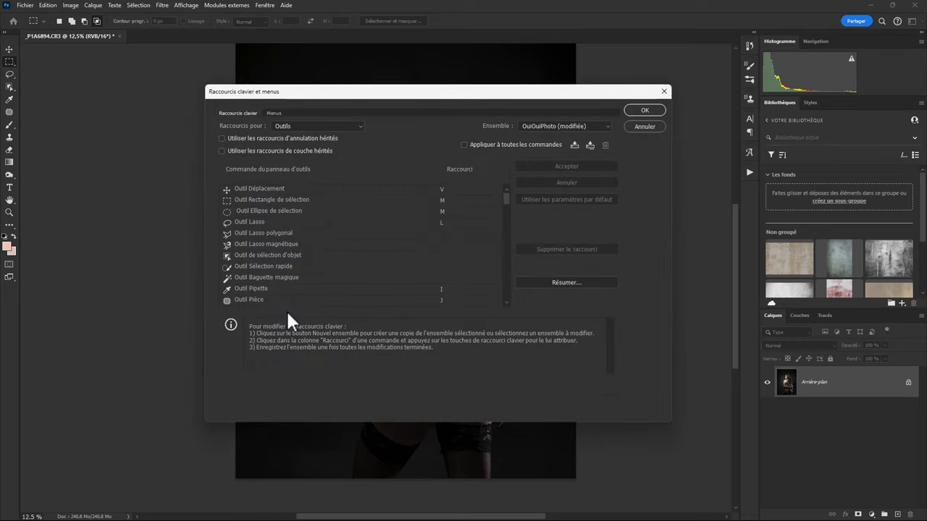
pyautogui.moveTo(507, 196); pyautogui.dragTo(507, 208)
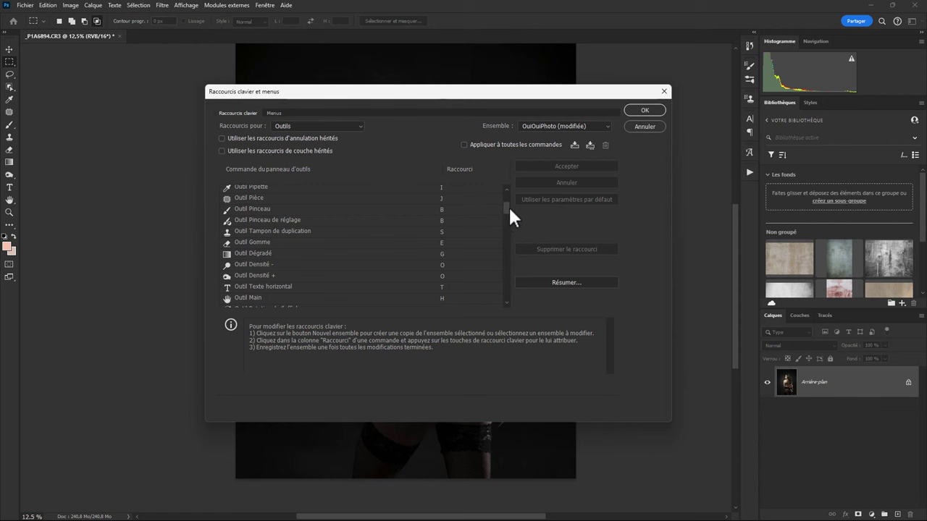
pyautogui.moveTo(505, 210); pyautogui.dragTo(508, 238)
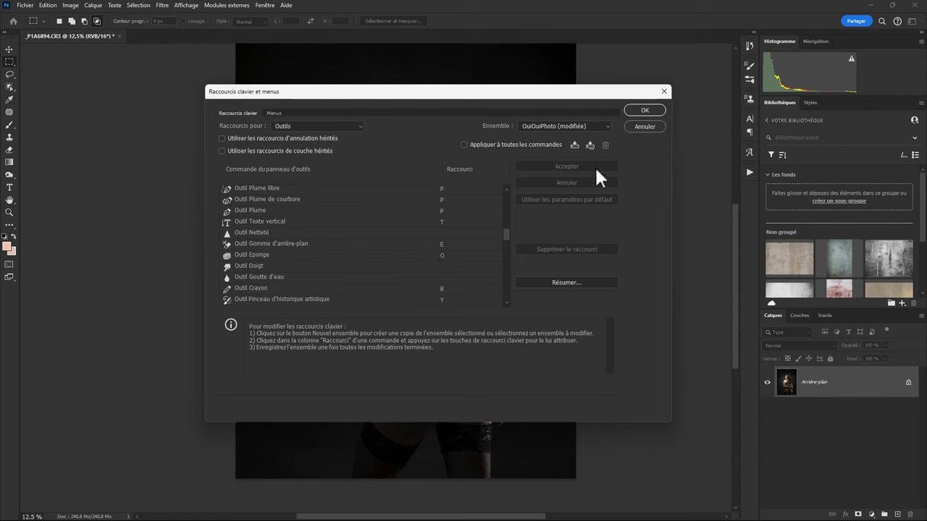
pyautogui.click(635, 127)
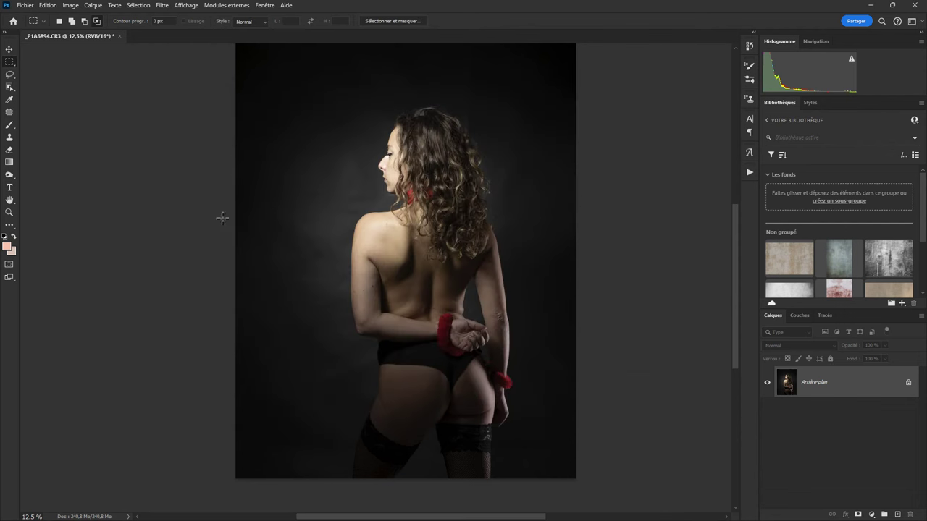
pyautogui.click(11, 126)
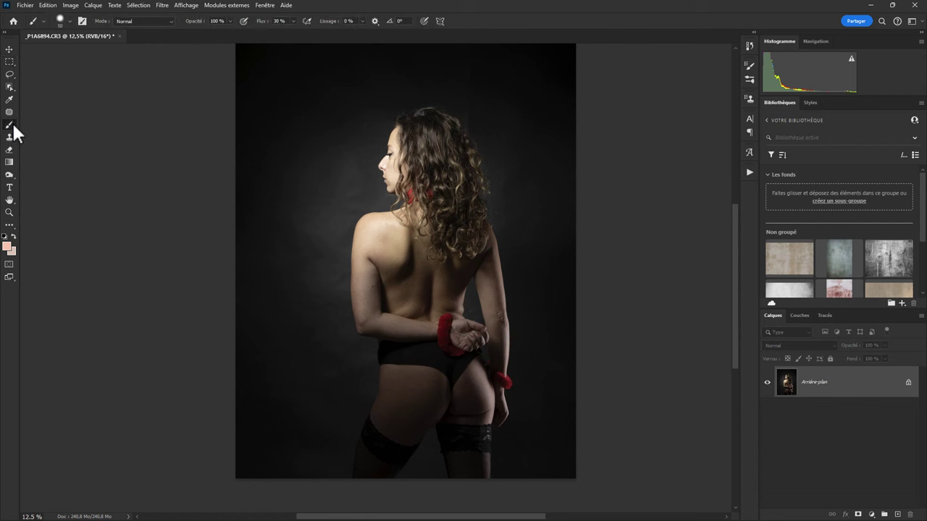
pyautogui.click(45, 19)
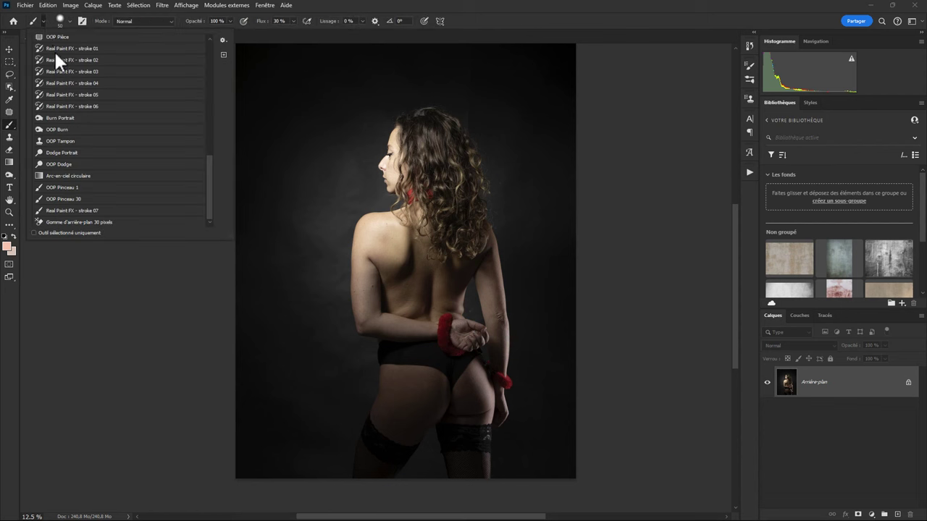
# Load the OOP Lasso 20px tool preset
pyautogui.moveTo(209, 200); pyautogui.dragTo(212, 71)
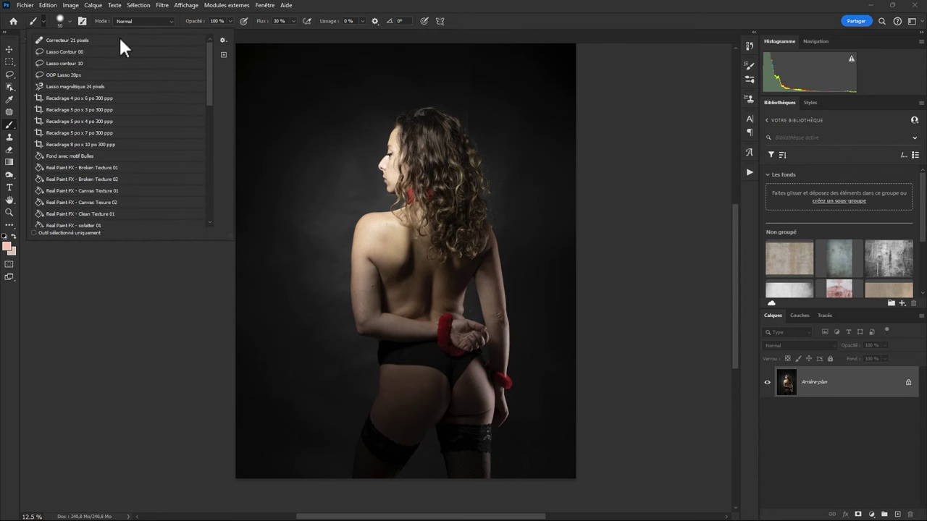
pyautogui.press('Escape')
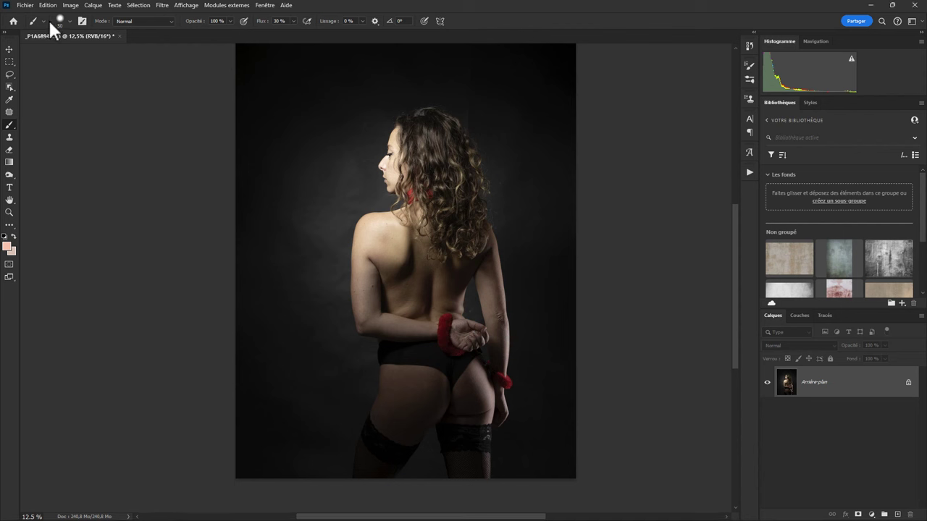
pyautogui.click(43, 20)
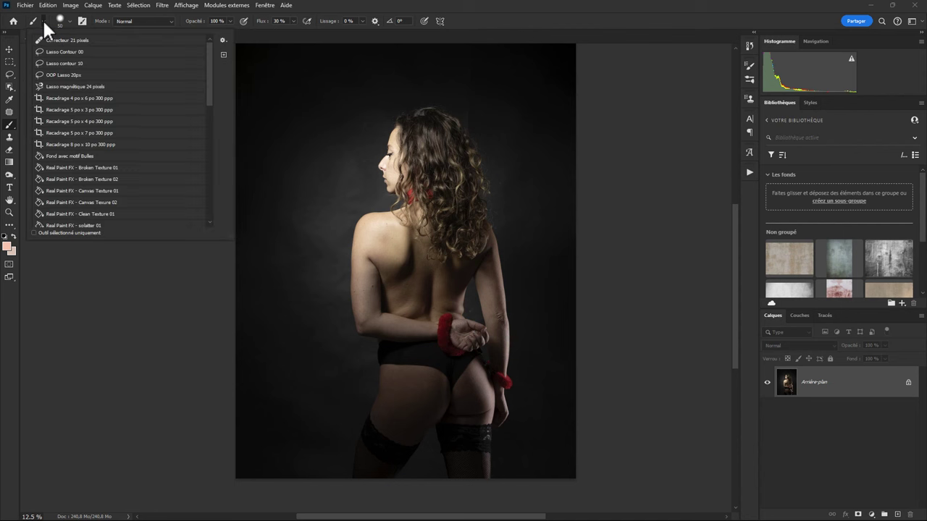
pyautogui.click(58, 76)
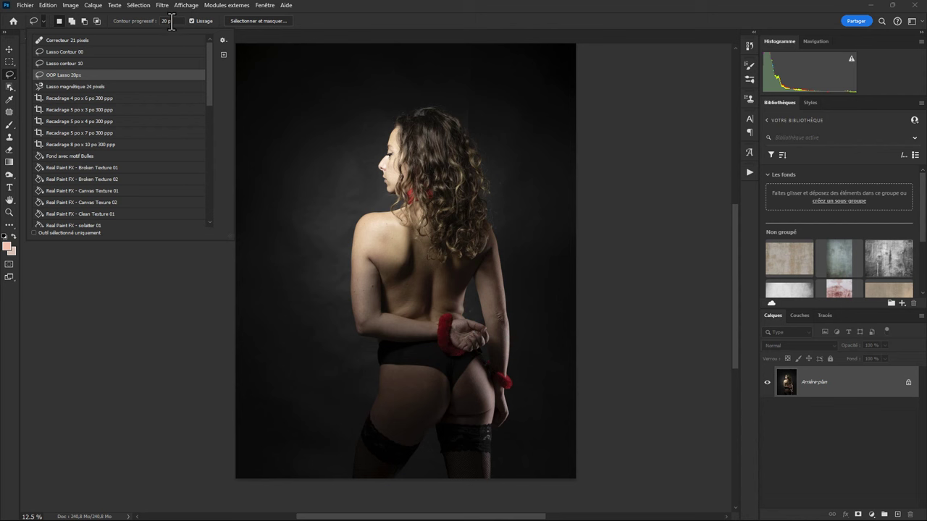
pyautogui.moveTo(206, 108); pyautogui.dragTo(212, 210)
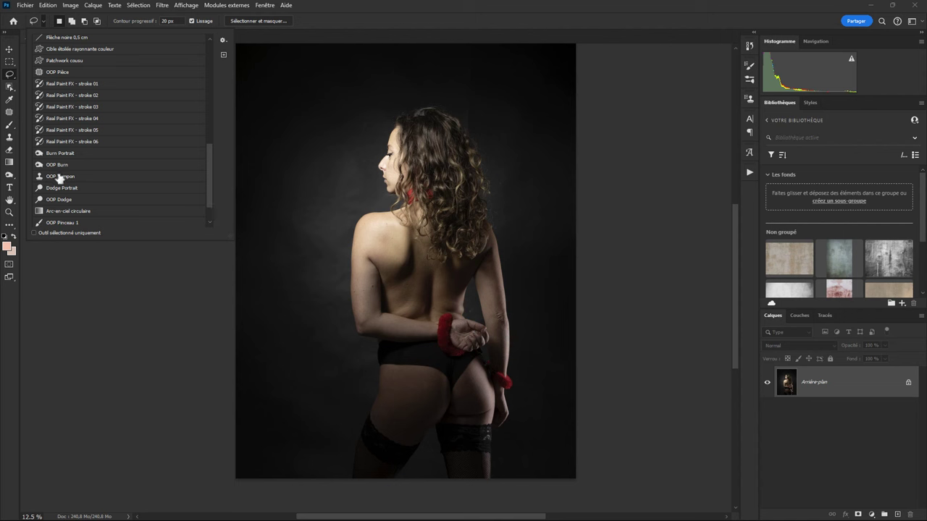
# Try the OOP Tampon preset, dismiss the clone-source warning, then load OOP Burn
pyautogui.click(60, 176)
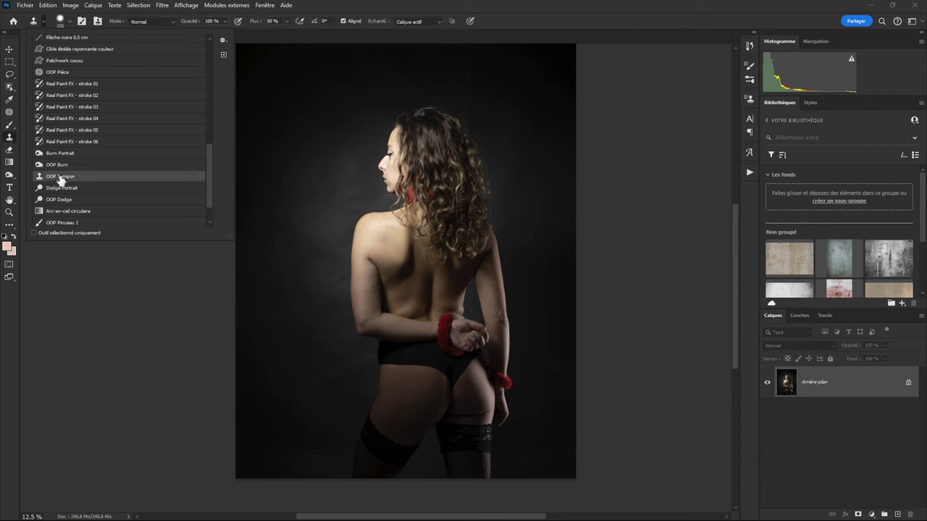
pyautogui.click(70, 22)
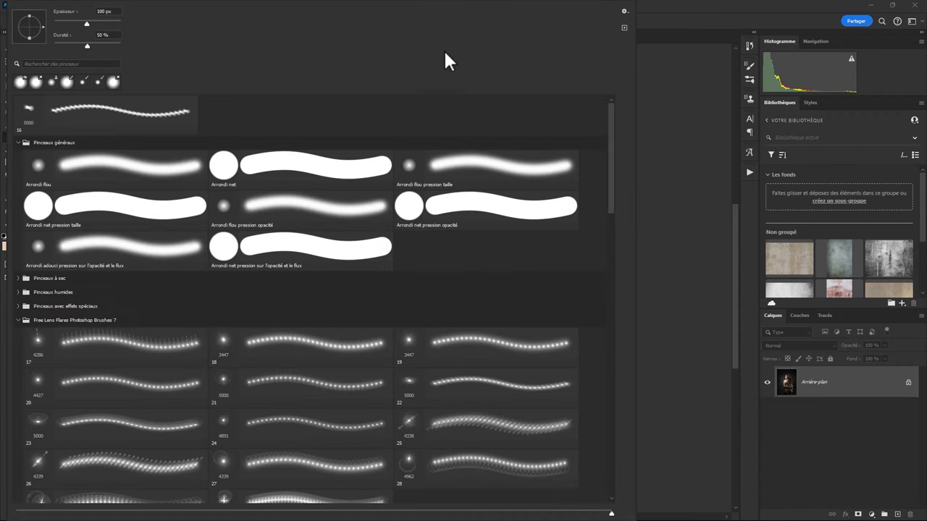
pyautogui.click(704, 176)
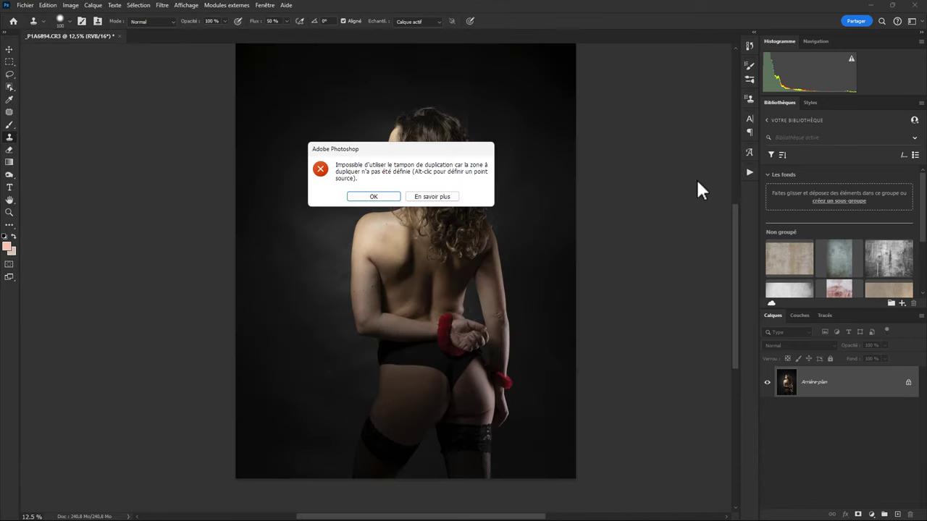
pyautogui.click(379, 198)
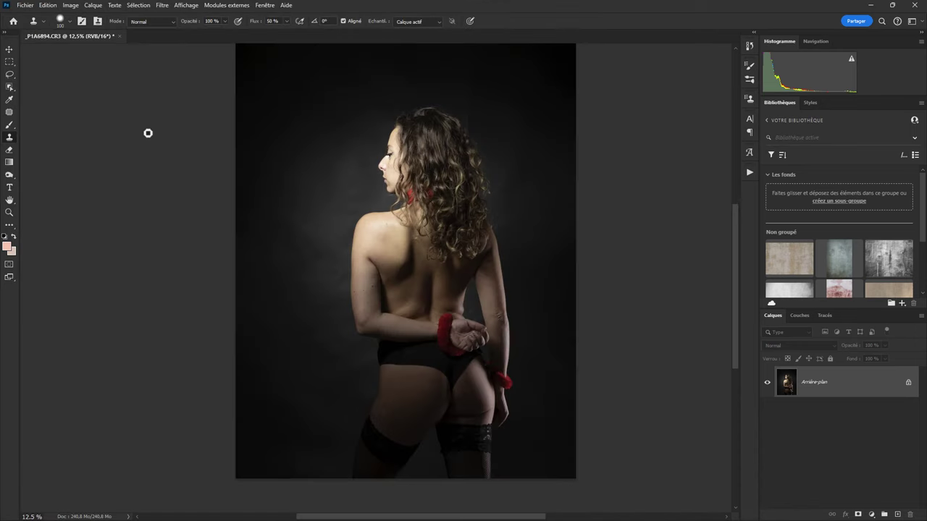
pyautogui.click(40, 21)
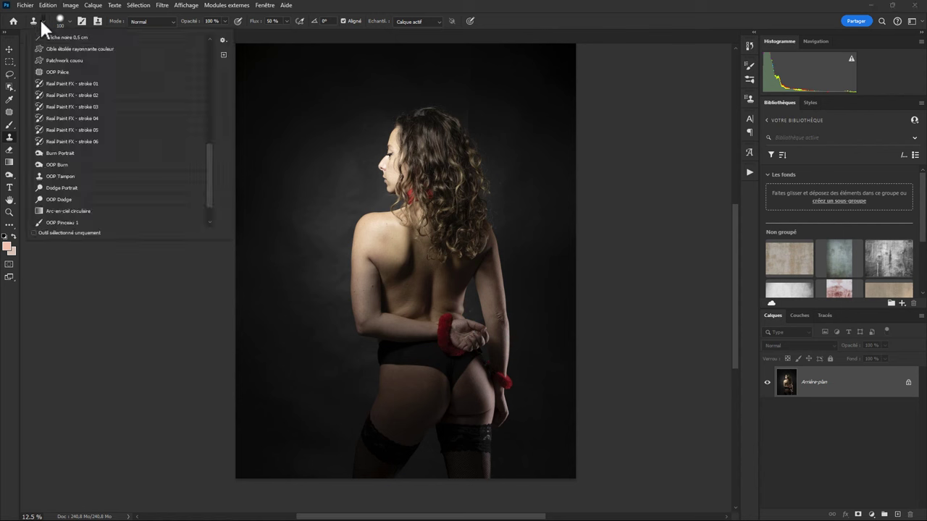
pyautogui.click(65, 166)
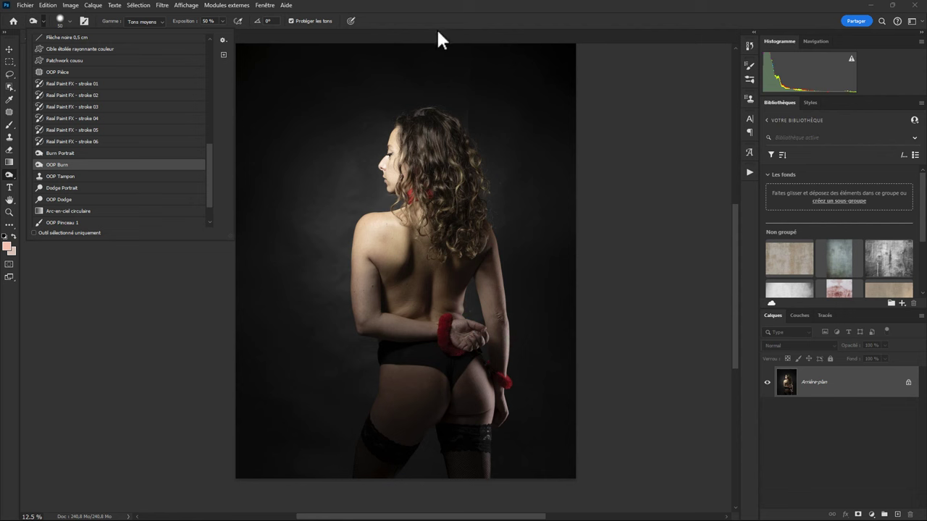
# Open Actions and expand OOP Pinceau 1's Définir Sélection step and the OOP Pièce action
pyautogui.click(749, 172)
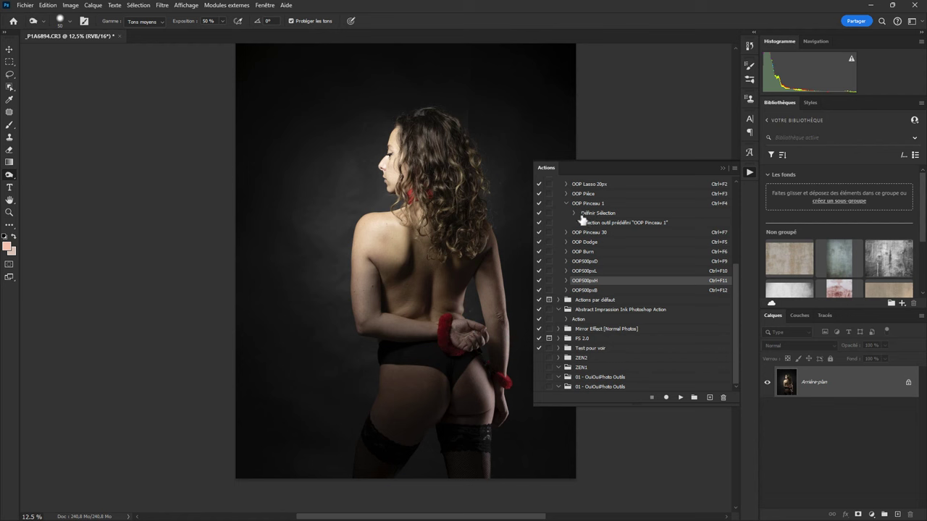
pyautogui.click(573, 213)
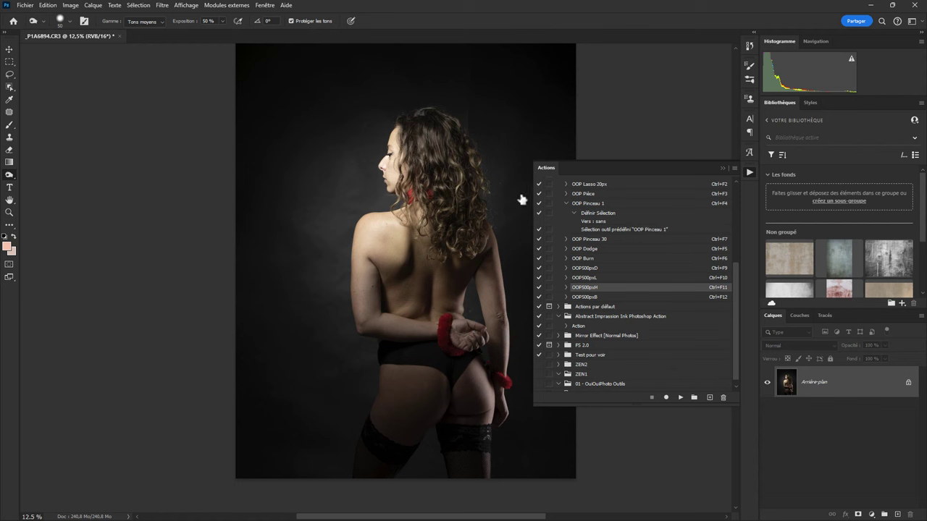
pyautogui.click(565, 194)
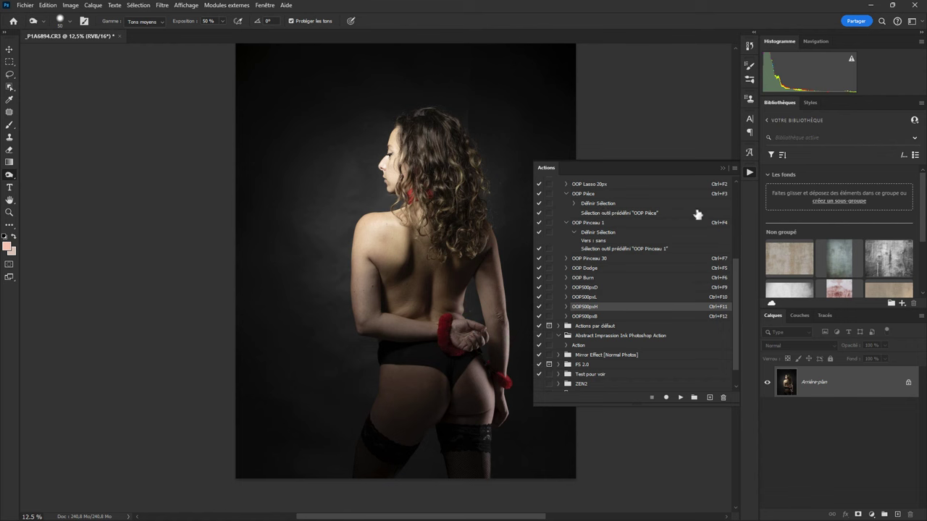
# From OOPMenu02 pick Outils Pièce, then Selection 20px, then close it to show OOPMenu01
pyautogui.middleClick(474, 281)
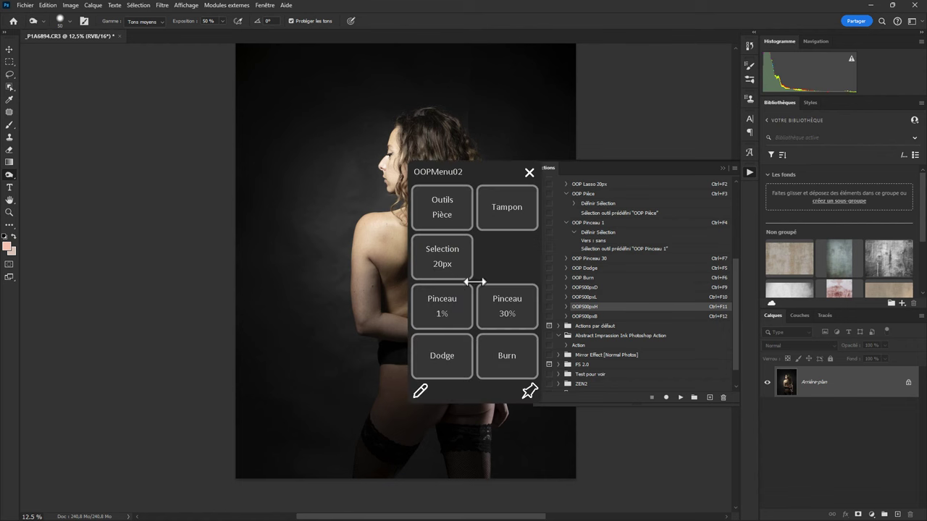
pyautogui.click(449, 210)
pyautogui.middleClick(403, 242)
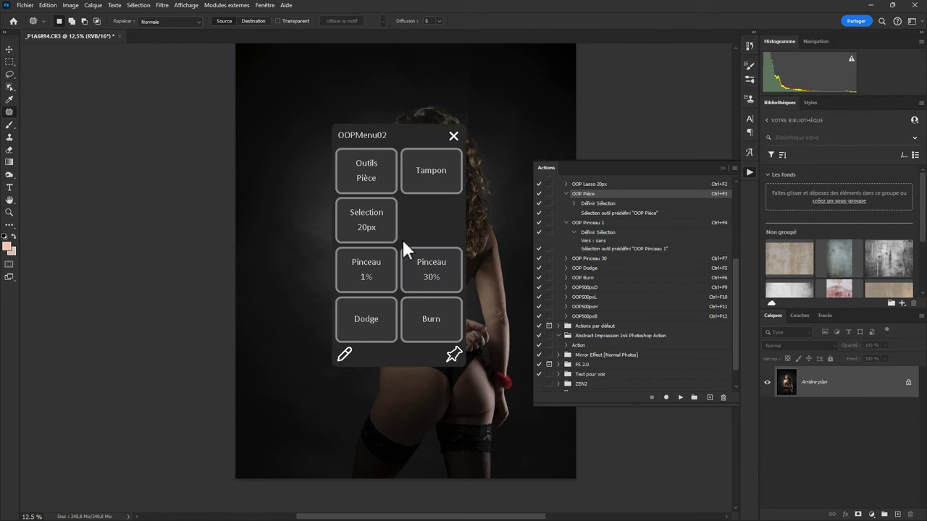
pyautogui.click(373, 221)
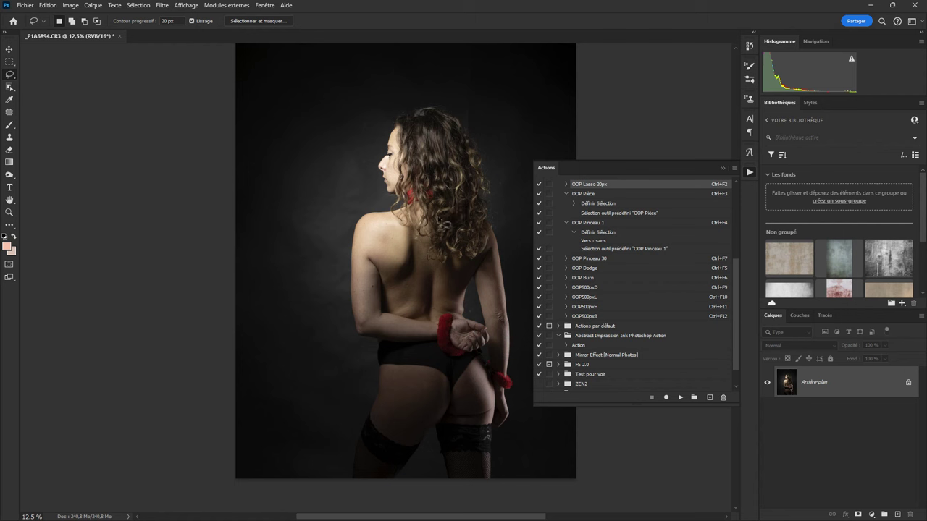
pyautogui.middleClick(438, 220)
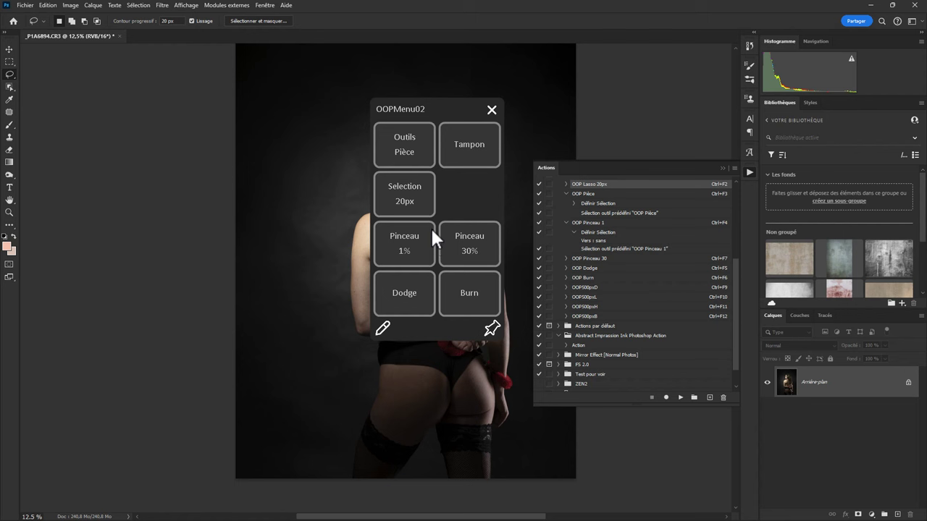
pyautogui.click(492, 109)
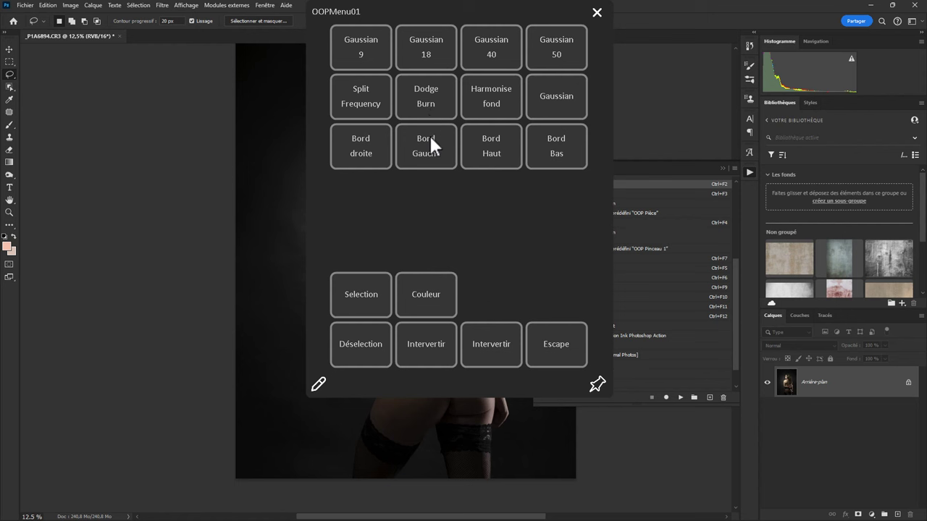
# Close OOPMenu01, then open and close OOPMenu02 and OOPMenu01 once more
pyautogui.click(596, 13)
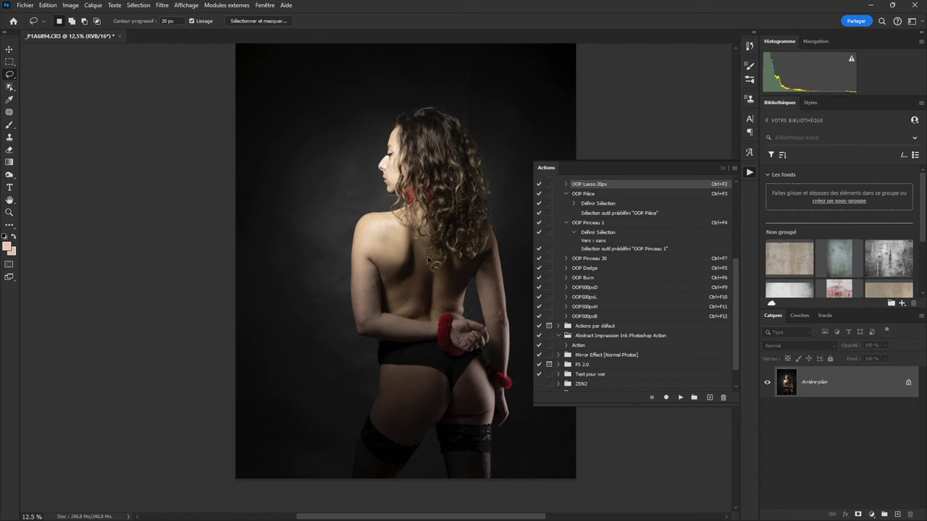
pyautogui.middleClick(386, 299)
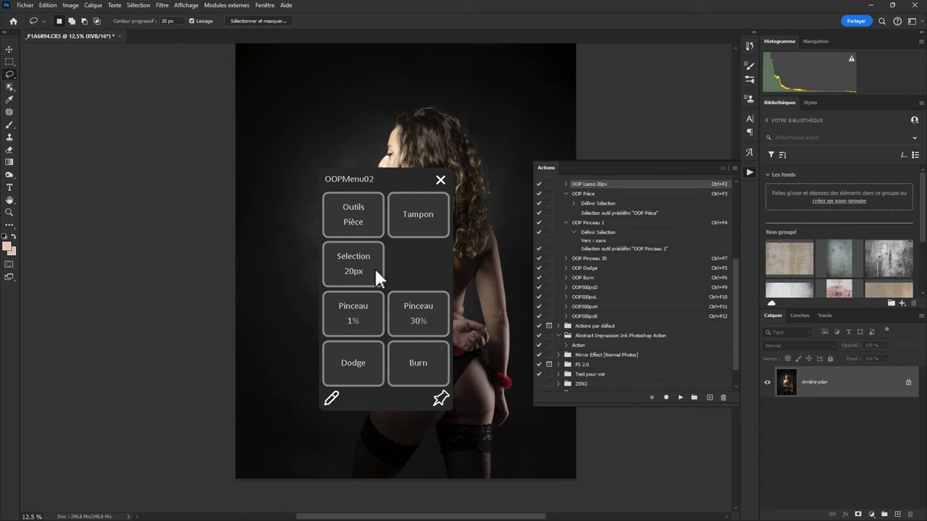
pyautogui.click(440, 180)
pyautogui.middleClick(415, 244)
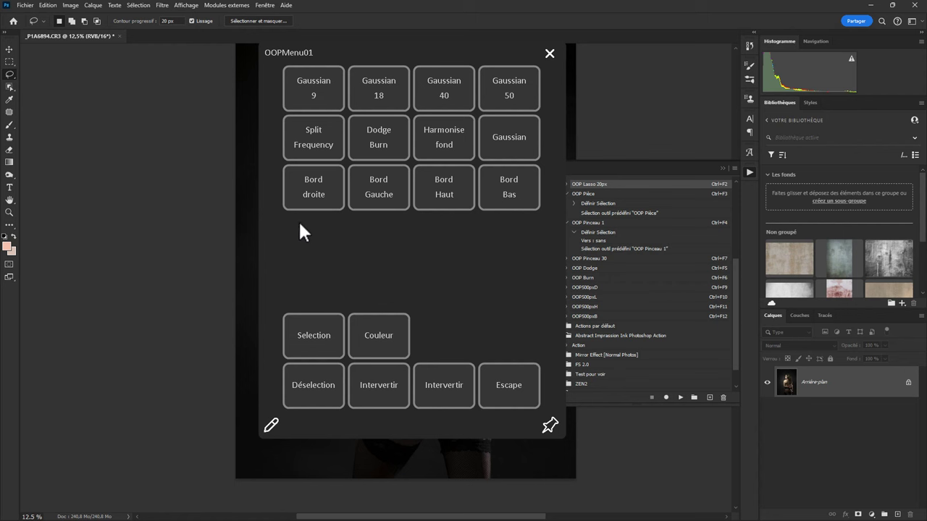
pyautogui.click(550, 55)
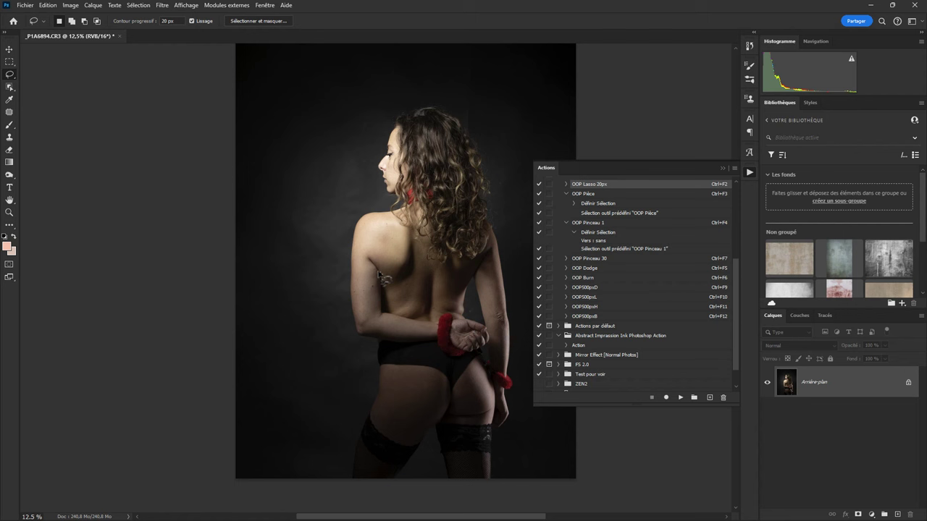
# Collapse OOP Pièce and OOP Pinceau 1, switch Actions to Mode Bouton, and run OOP500pxD
pyautogui.click(750, 172)
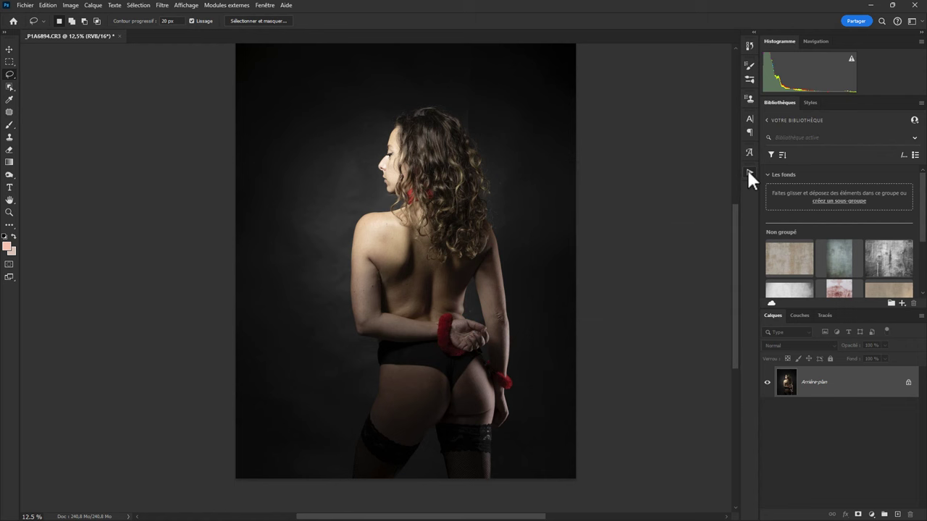
pyautogui.click(748, 172)
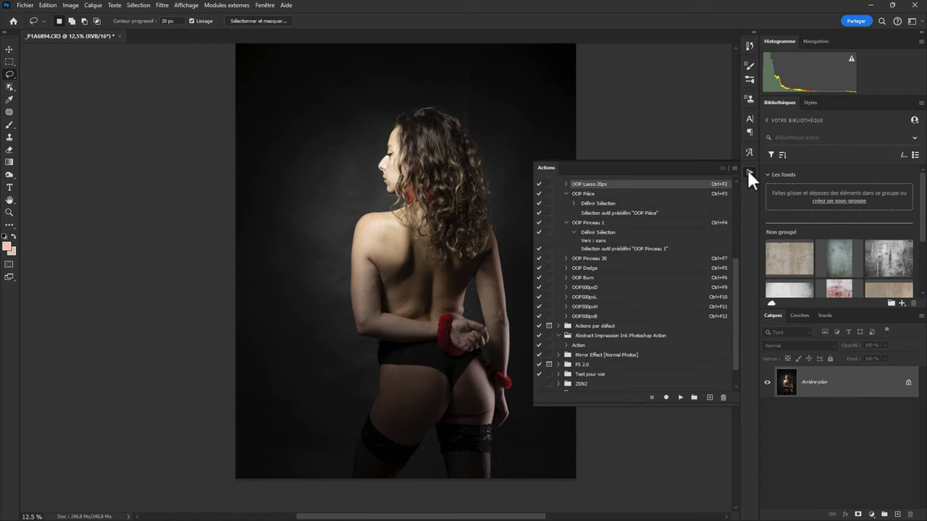
pyautogui.click(566, 194)
pyautogui.click(566, 203)
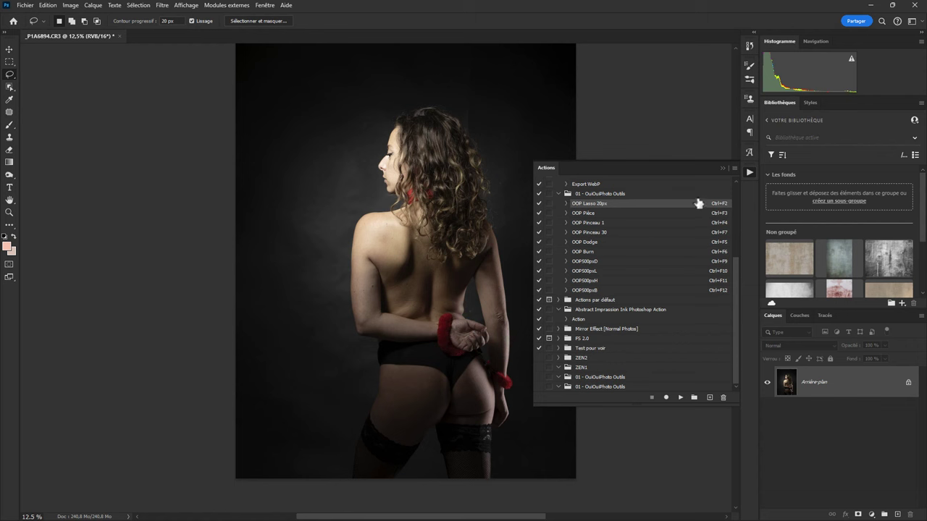
pyautogui.click(734, 167)
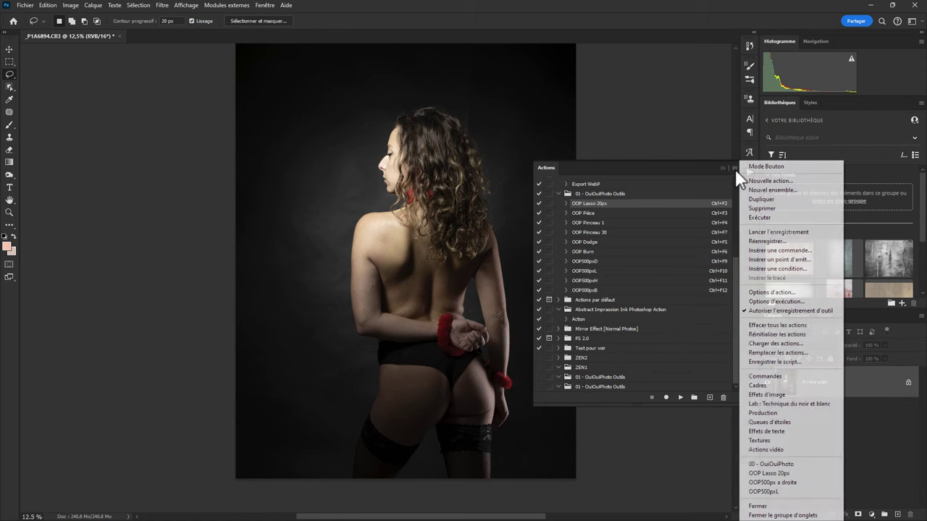
pyautogui.click(758, 166)
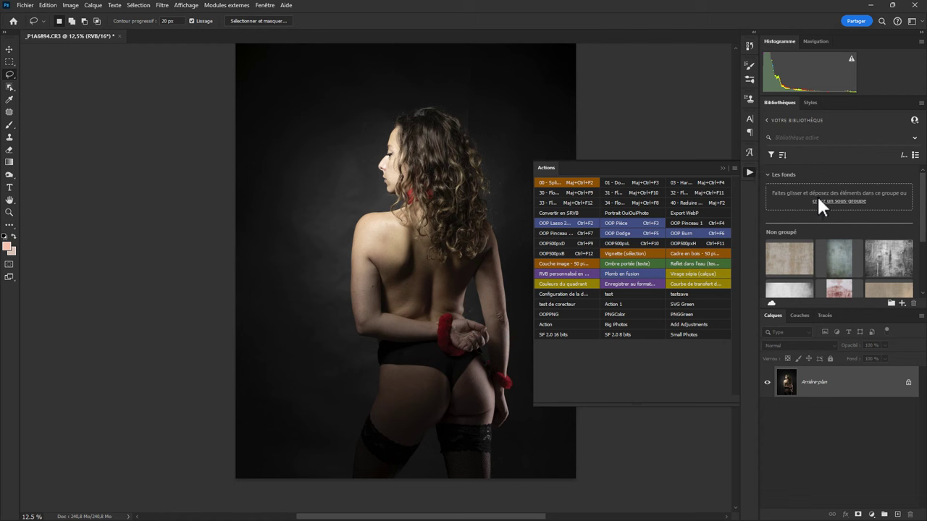
pyautogui.click(559, 240)
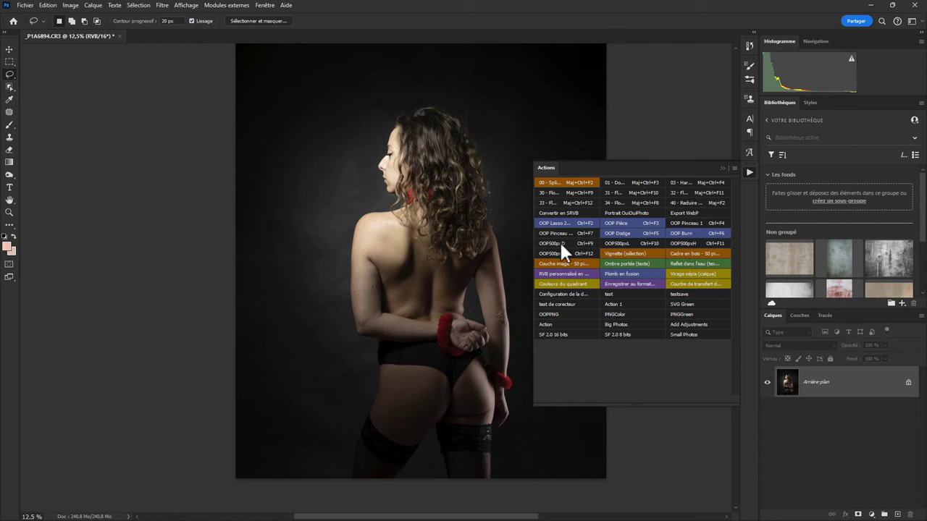